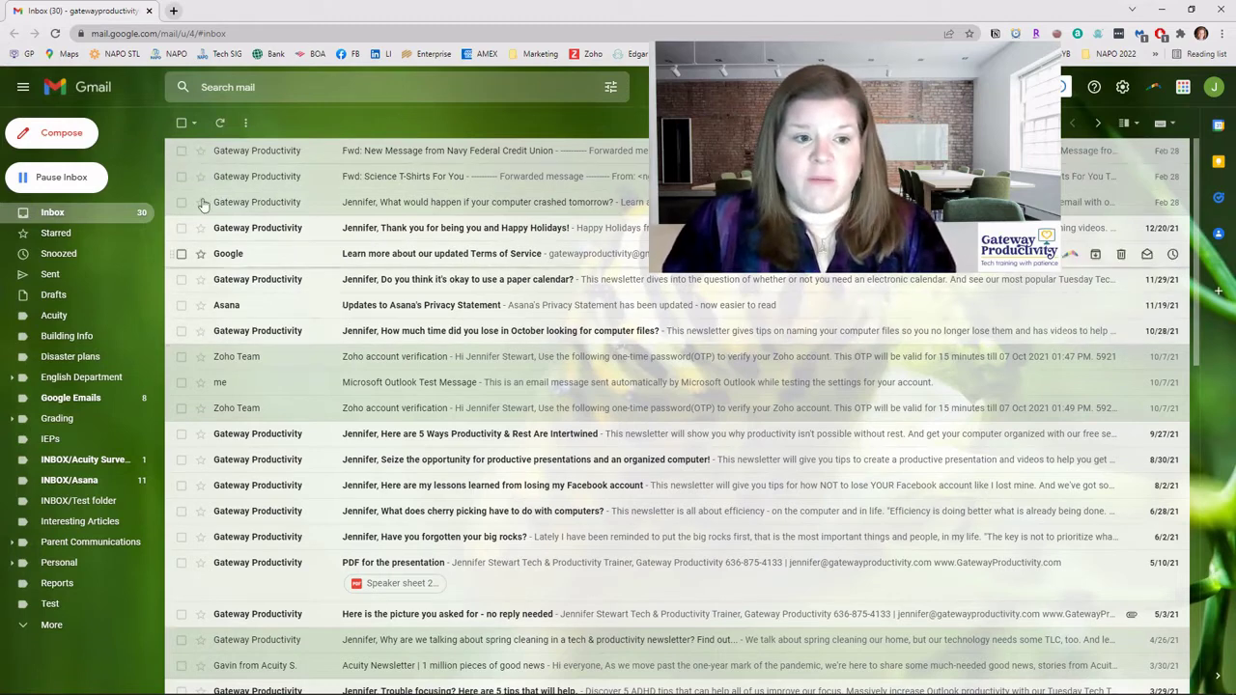
Step: Star the 'What would happen if your computer crashed tomorrow?' newsletter, then go back to the inbox
click(321, 203)
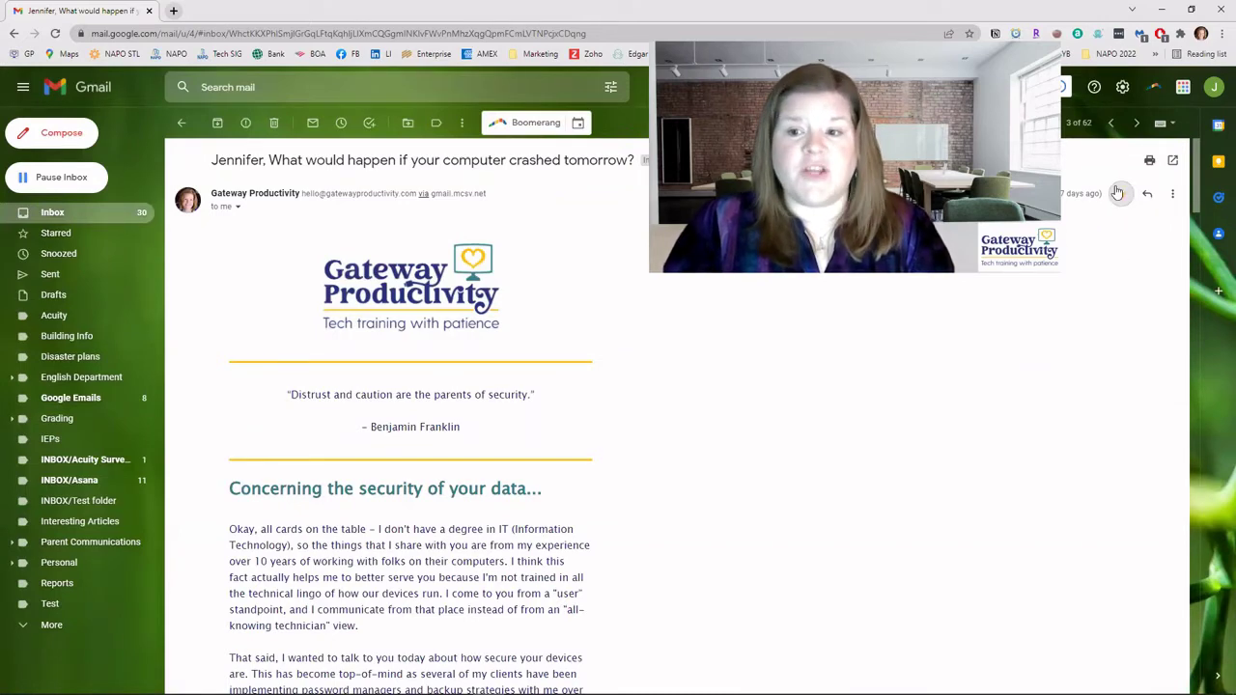
click(1117, 193)
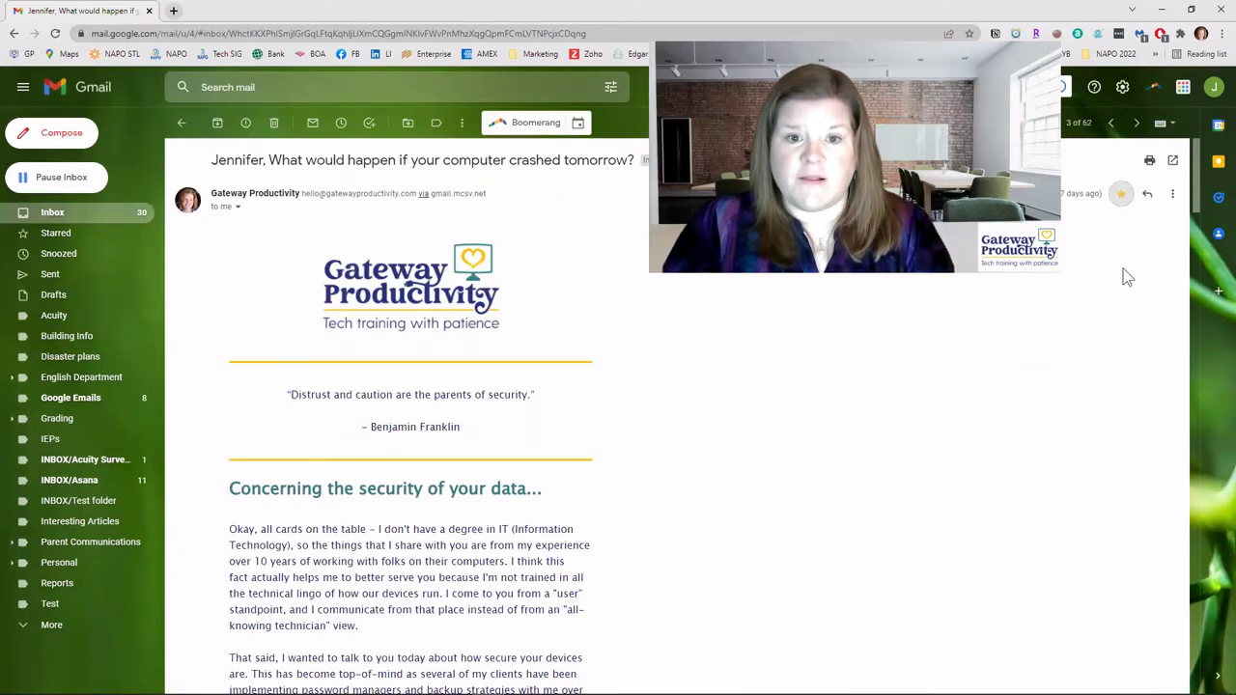
click(183, 127)
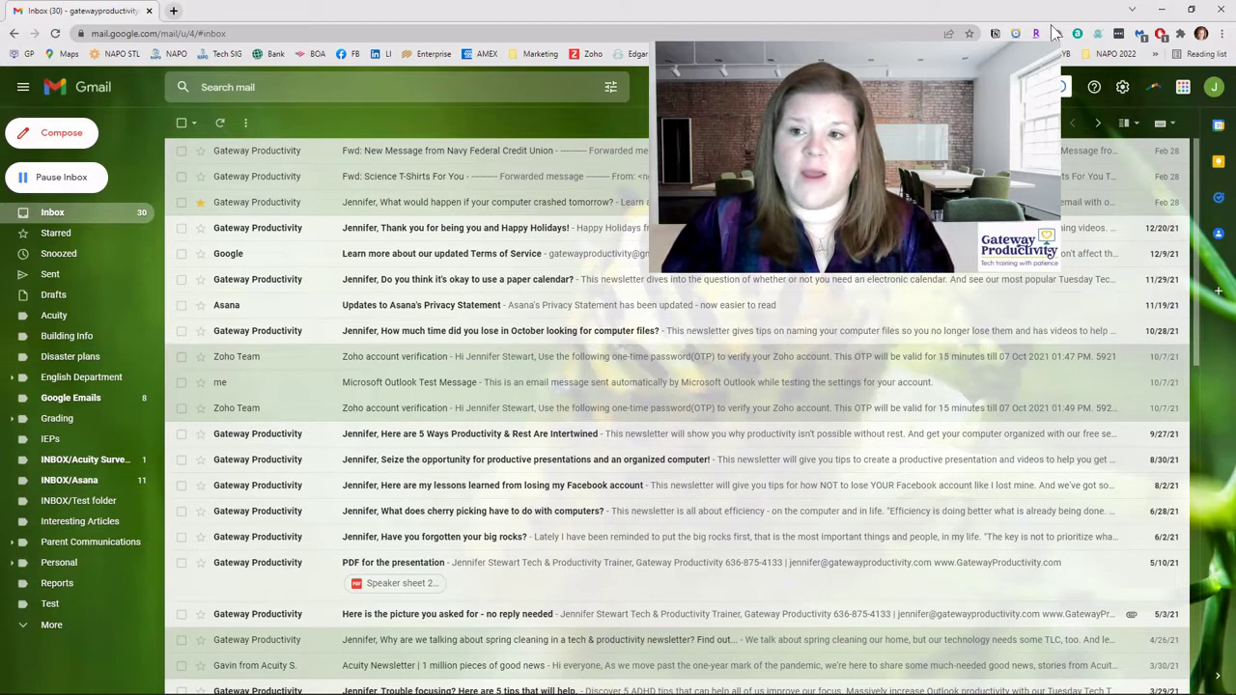
Step: Open Gmail's full settings page and scroll down to the Stars options
click(1123, 87)
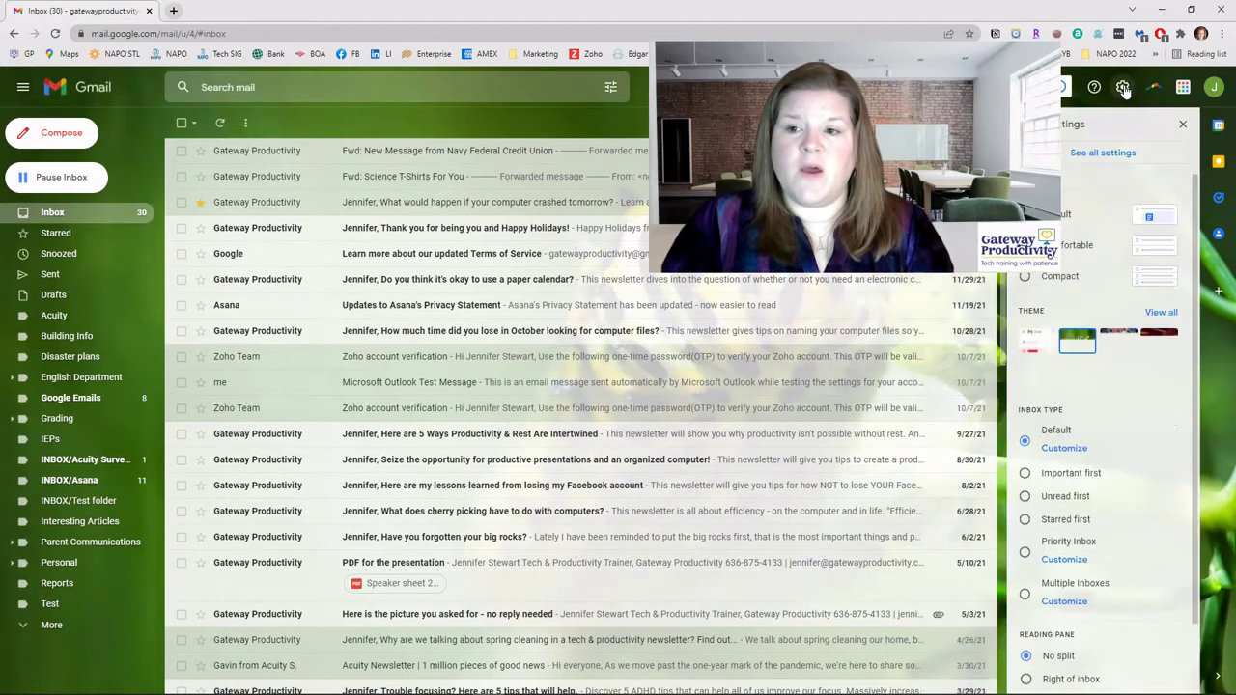
click(1097, 157)
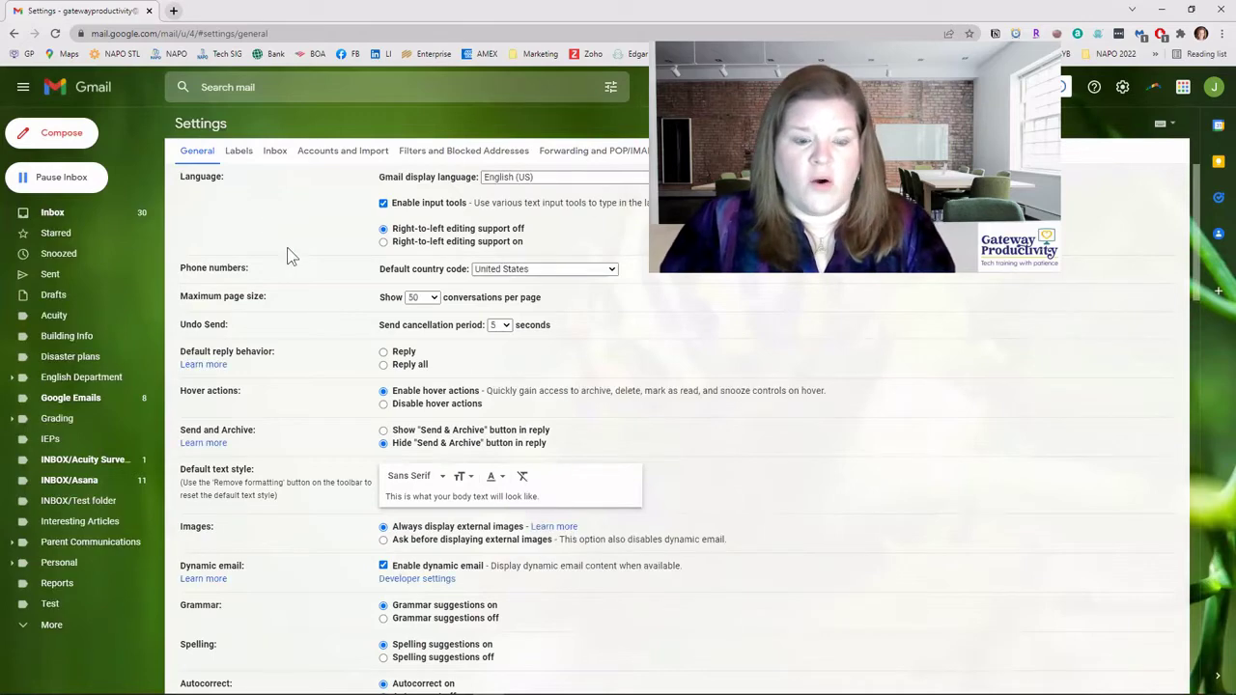
scroll(295, 267, down, 3)
scroll(295, 268, down, 6)
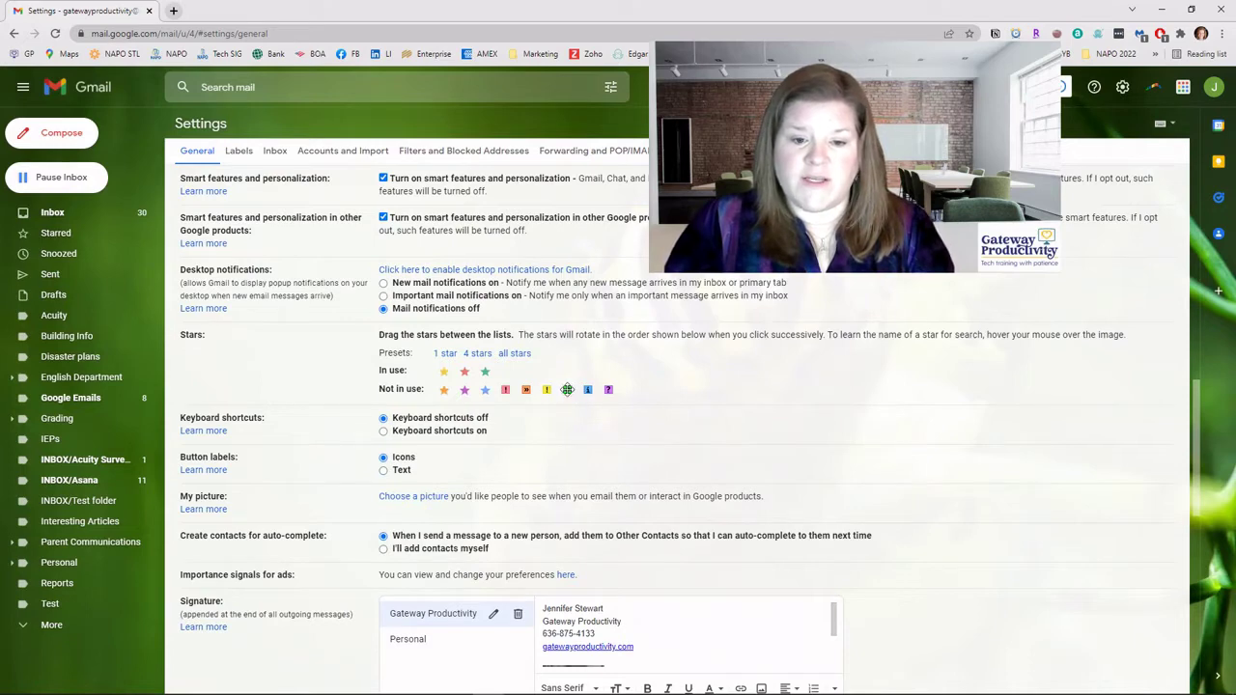
Step: Move the green check star into In use, then back out, leaving the stars unchanged
drag(567, 389, 505, 371)
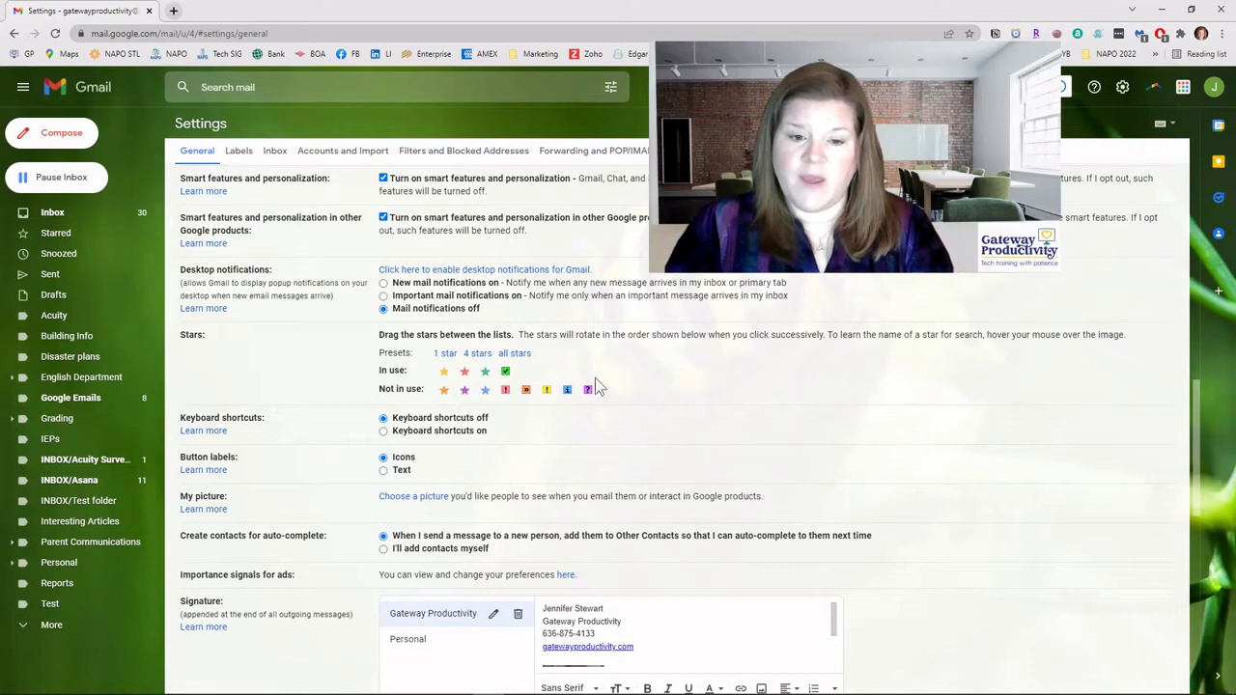
drag(505, 371, 603, 386)
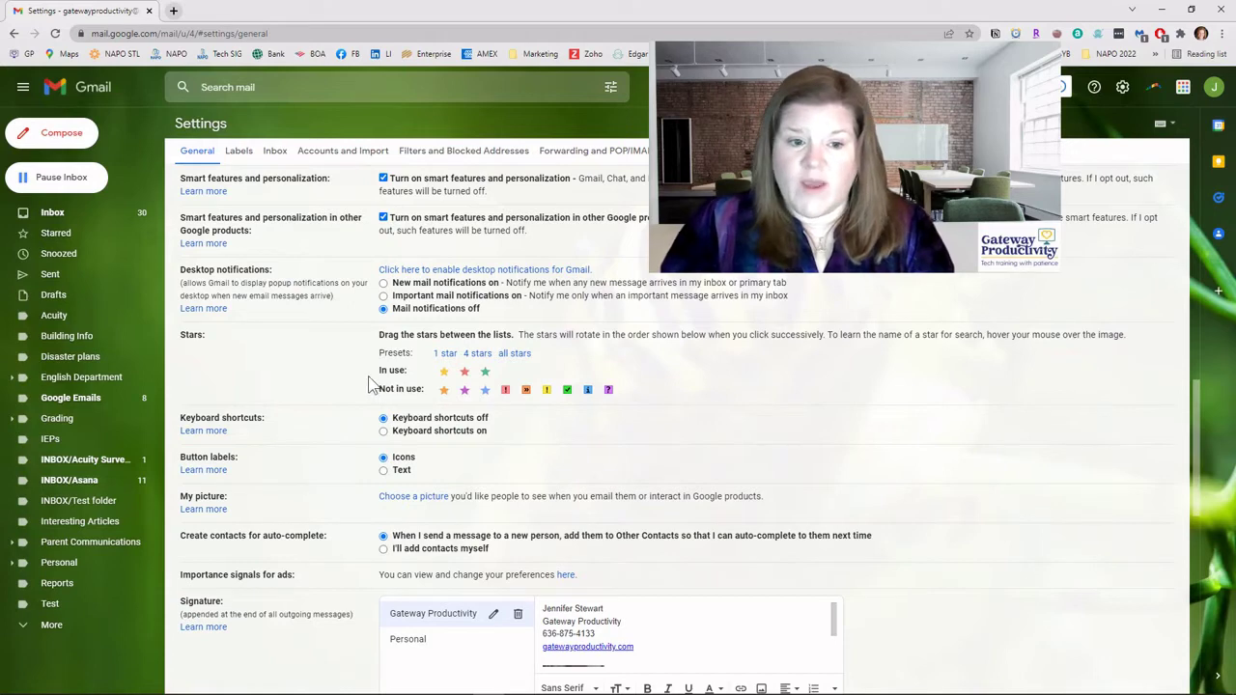
scroll(371, 381, down, 3)
scroll(365, 381, down, 4)
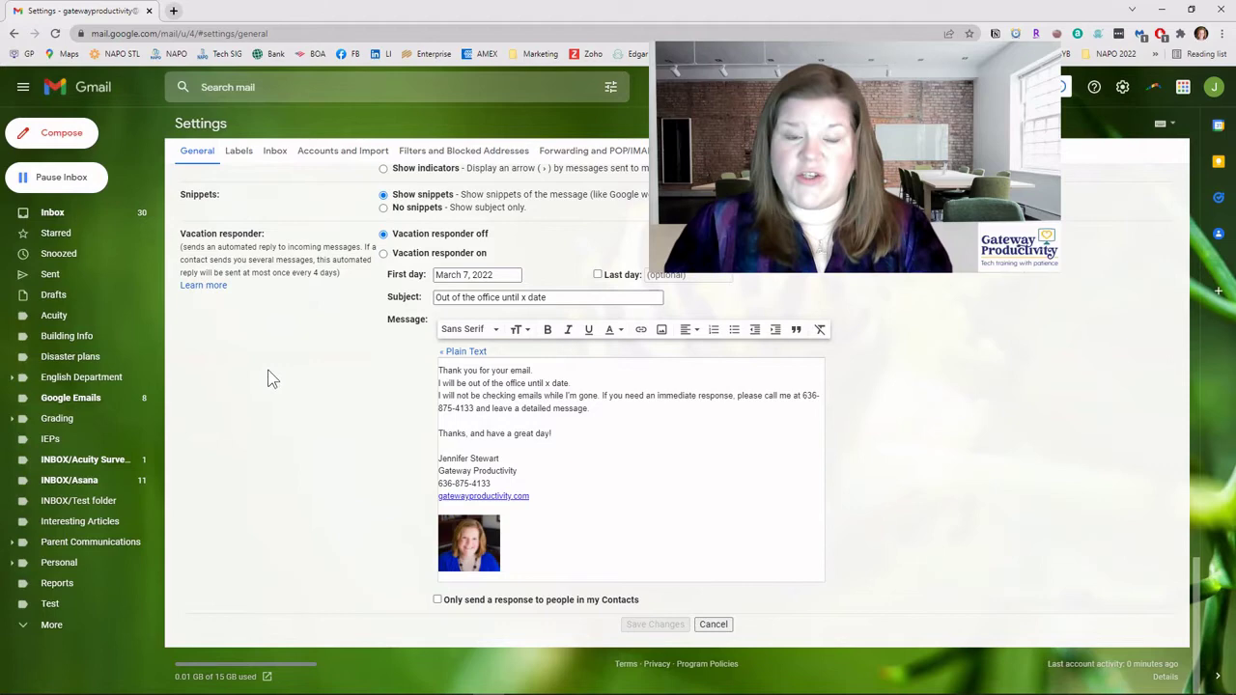
Step: Leave Settings for the Inbox and list only the Starred messages
click(52, 212)
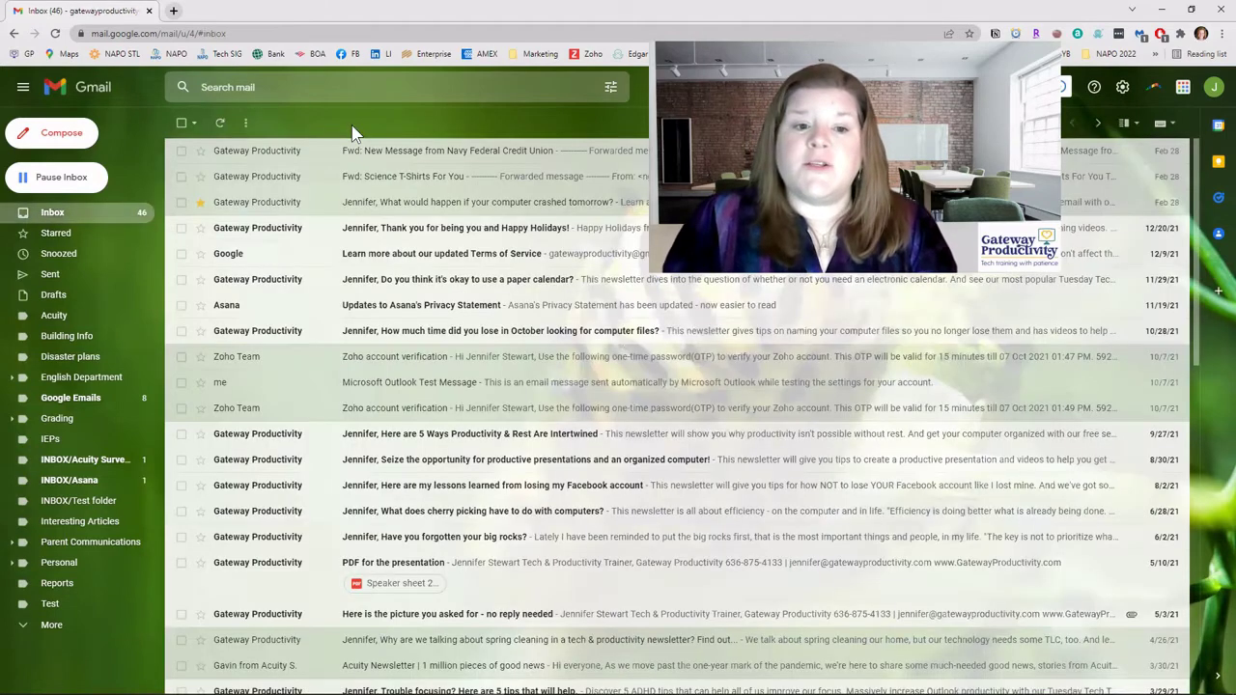
click(60, 233)
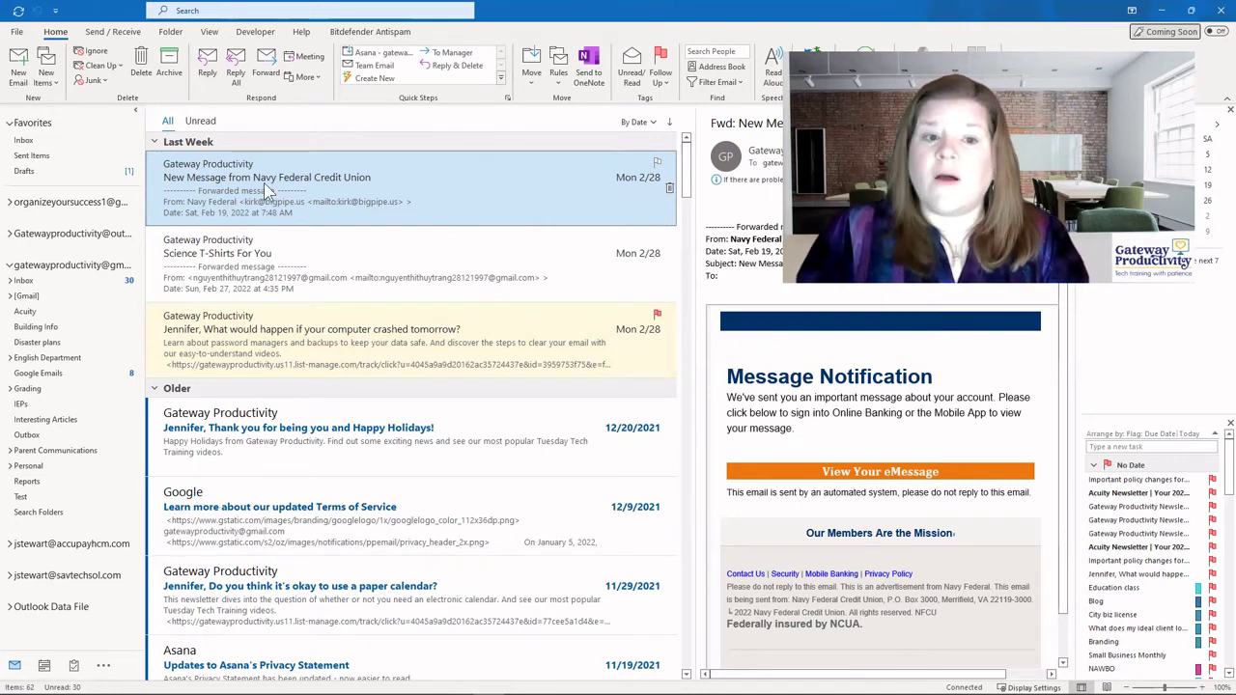
Step: Flag the Science T-Shirts For You and Happy Holidays thank-you emails for follow-up
click(376, 344)
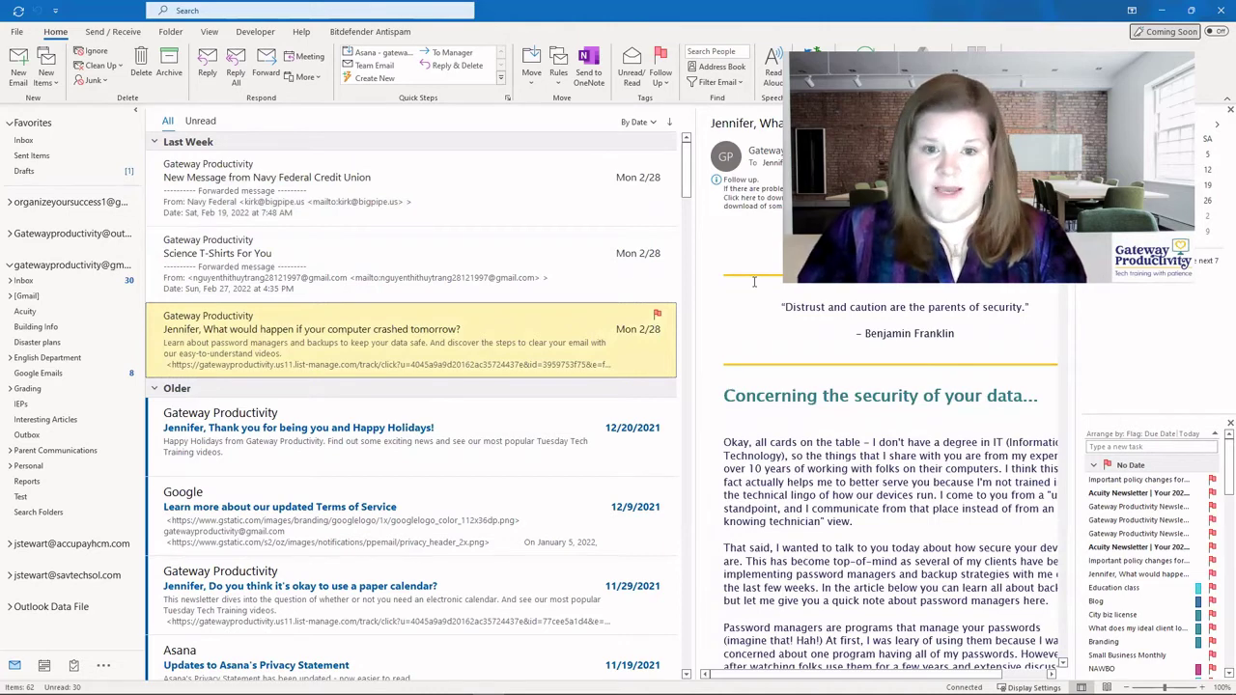
click(657, 242)
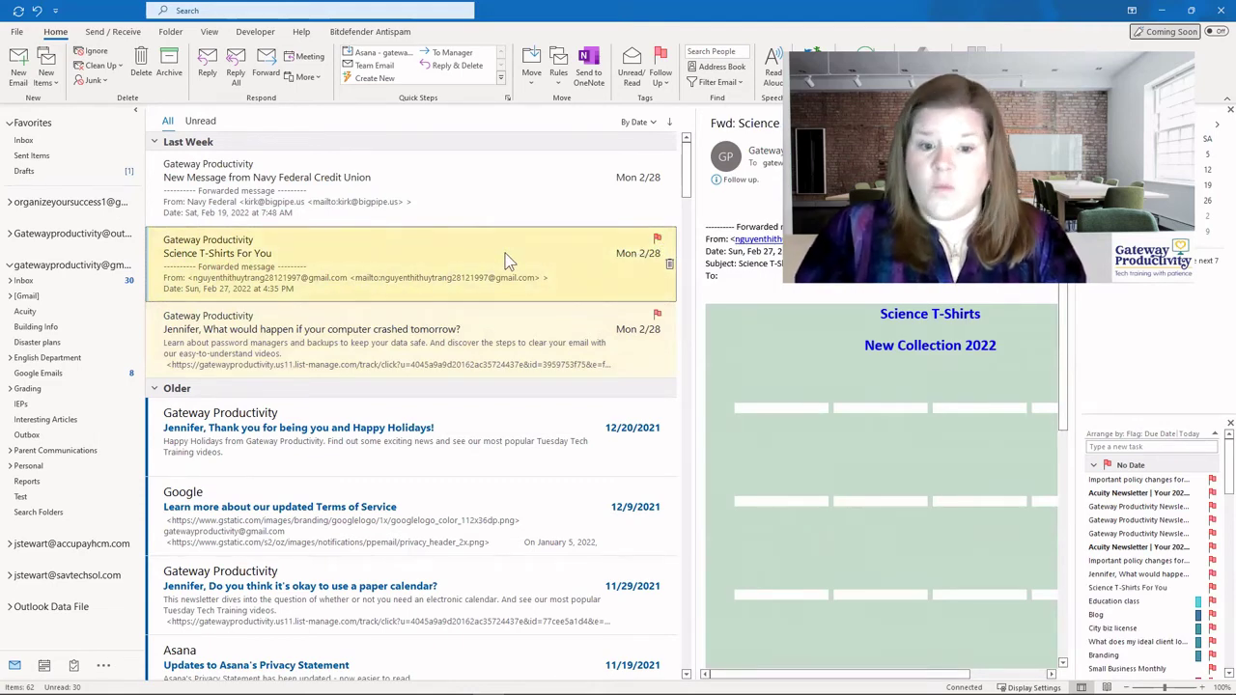
click(396, 430)
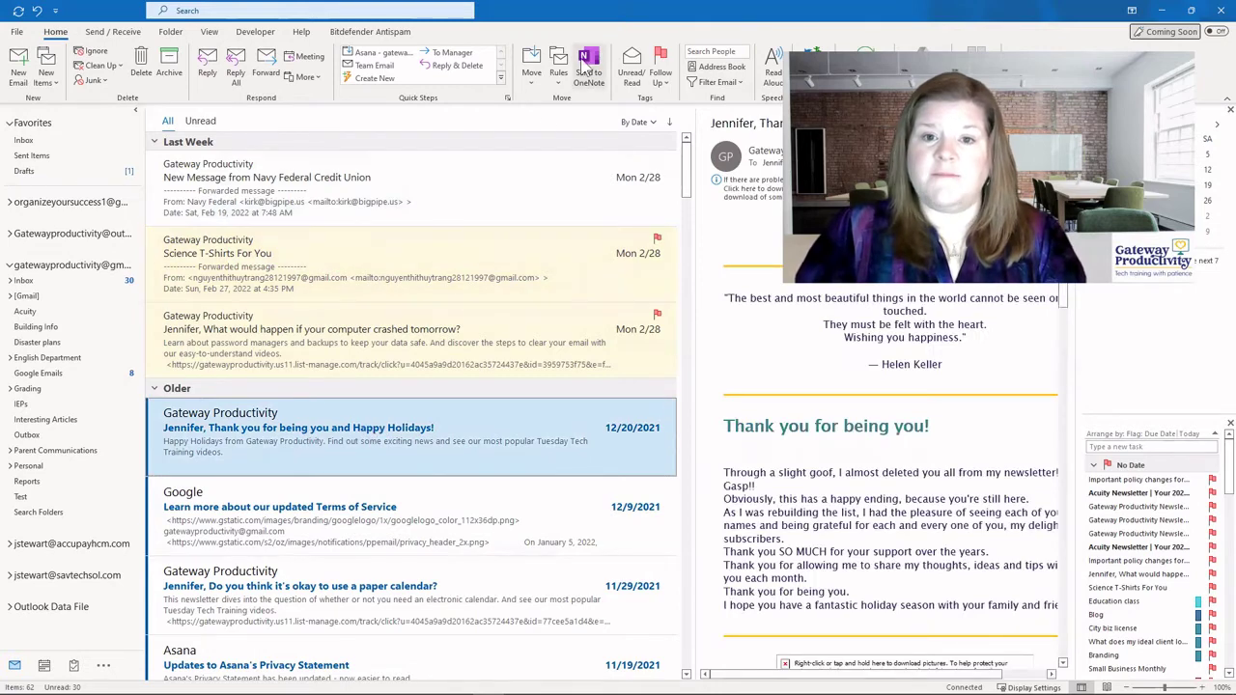
click(662, 85)
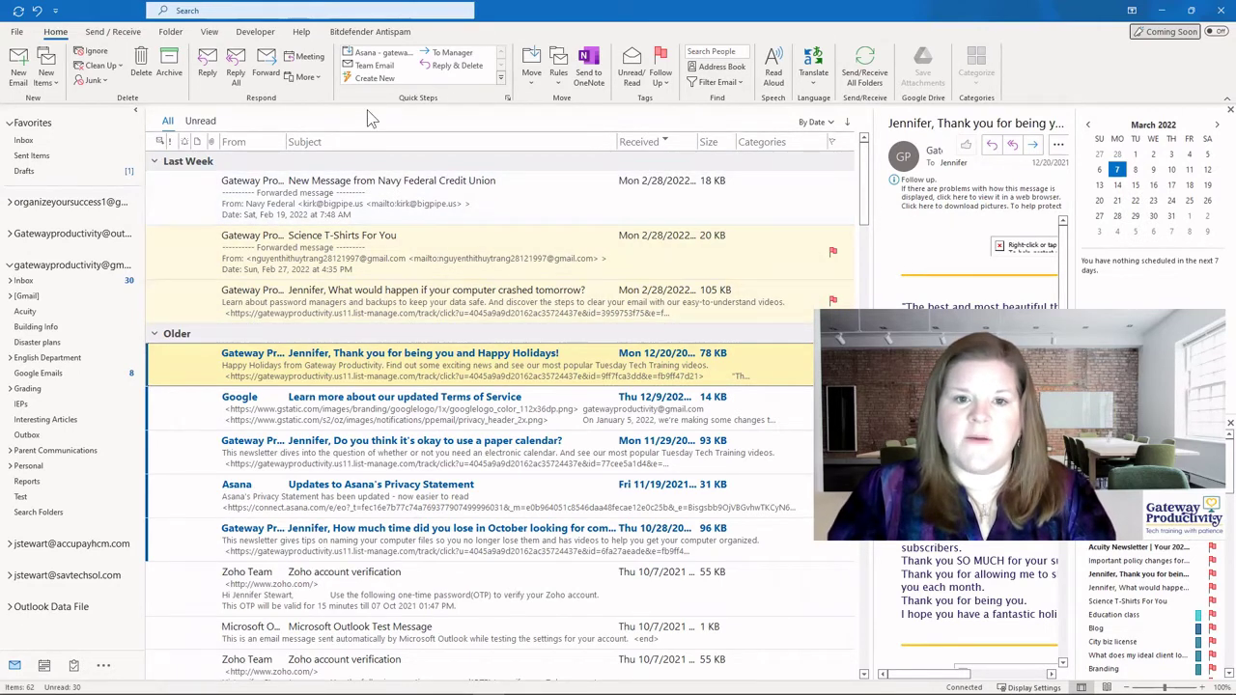
Step: Sort the inbox by the Flag column, then back by Received date
click(837, 144)
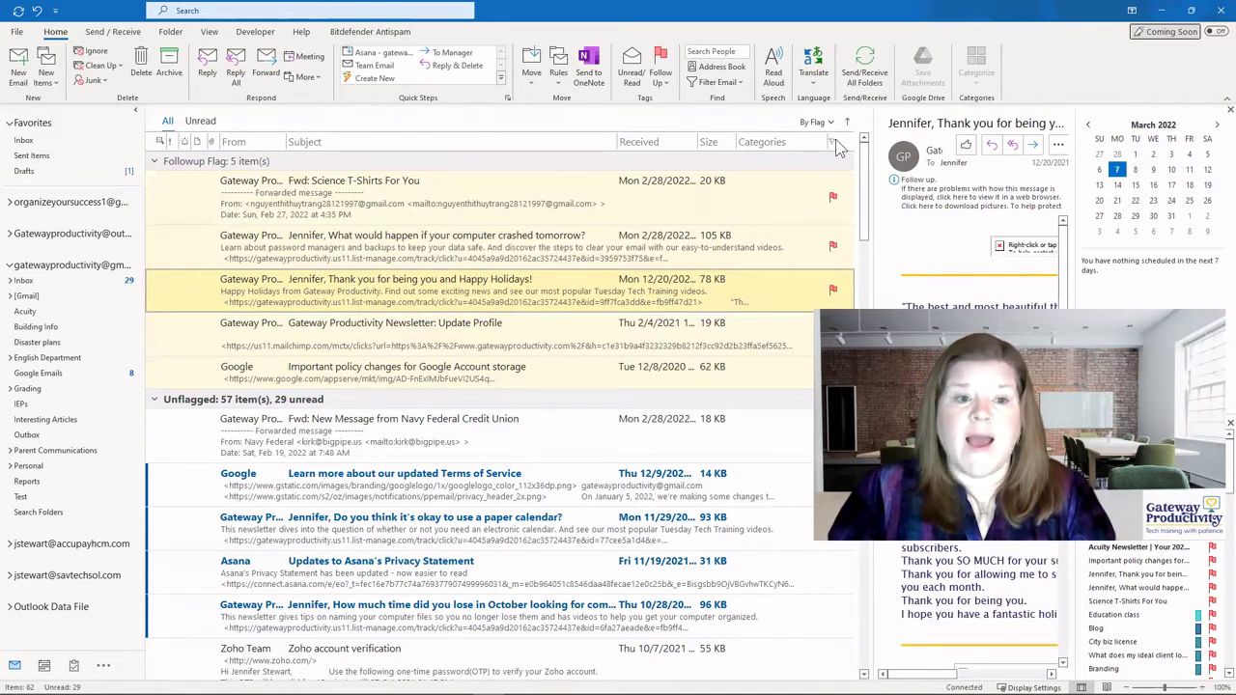
click(653, 143)
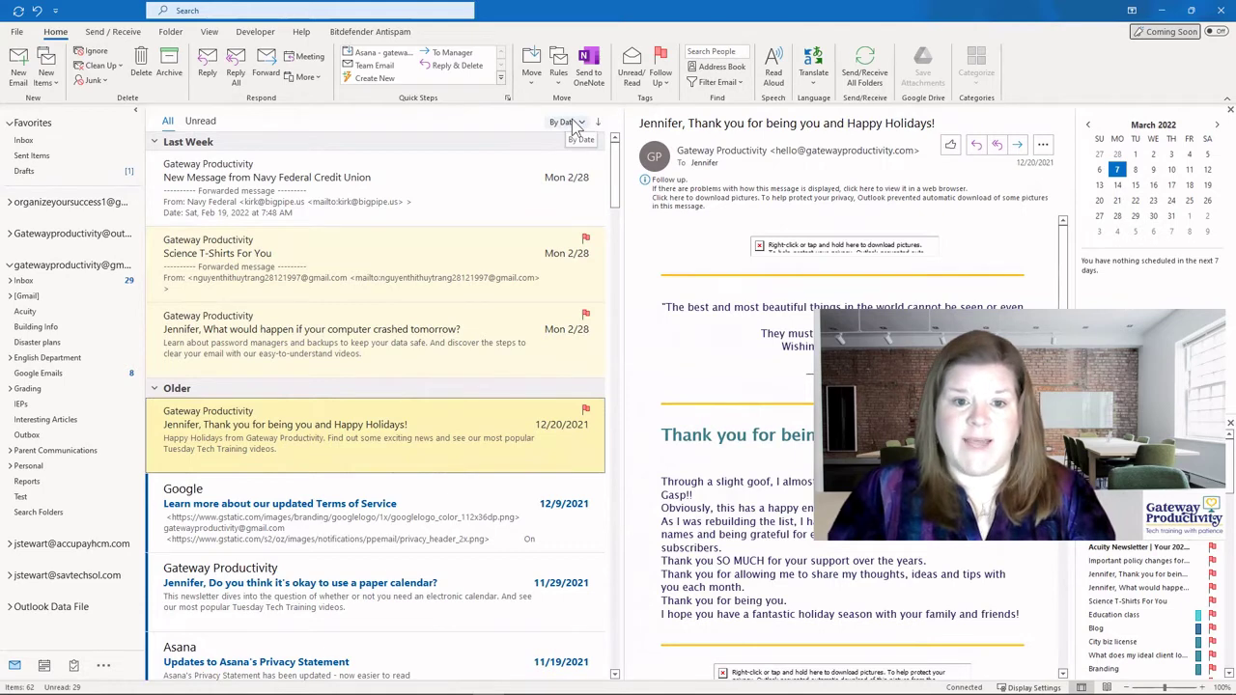
Step: Filter the message list to Flagged Mail from the By Date arrangement menu
click(575, 123)
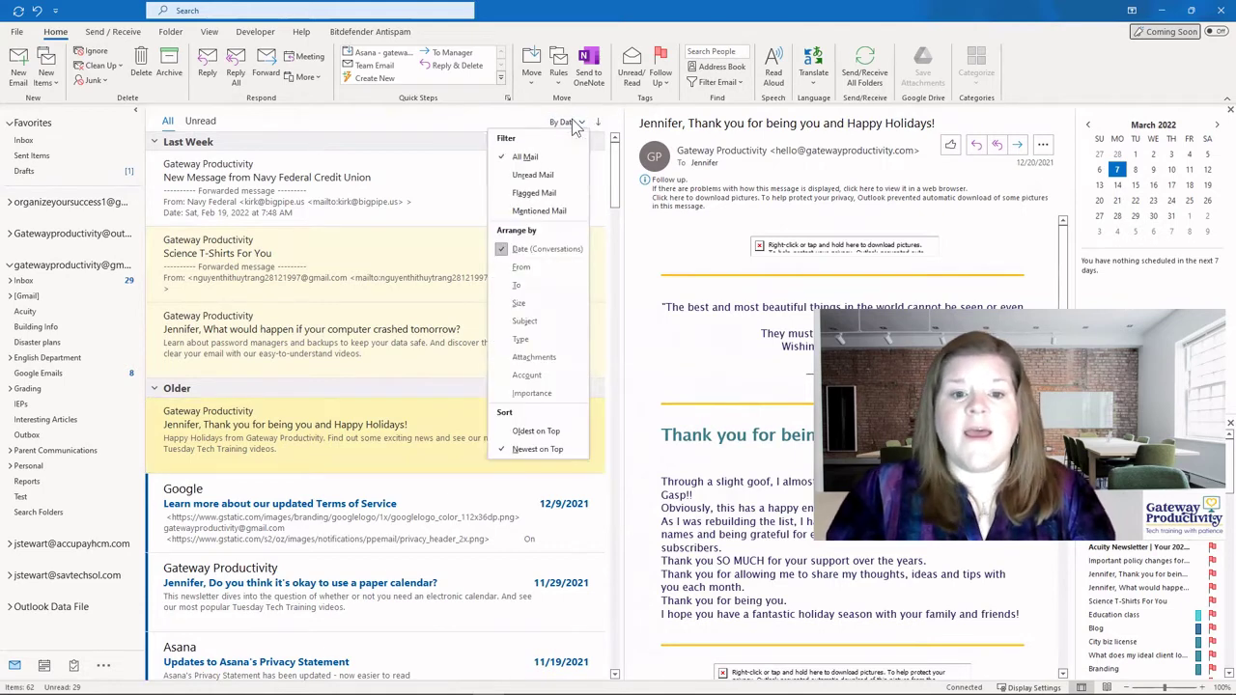
click(531, 195)
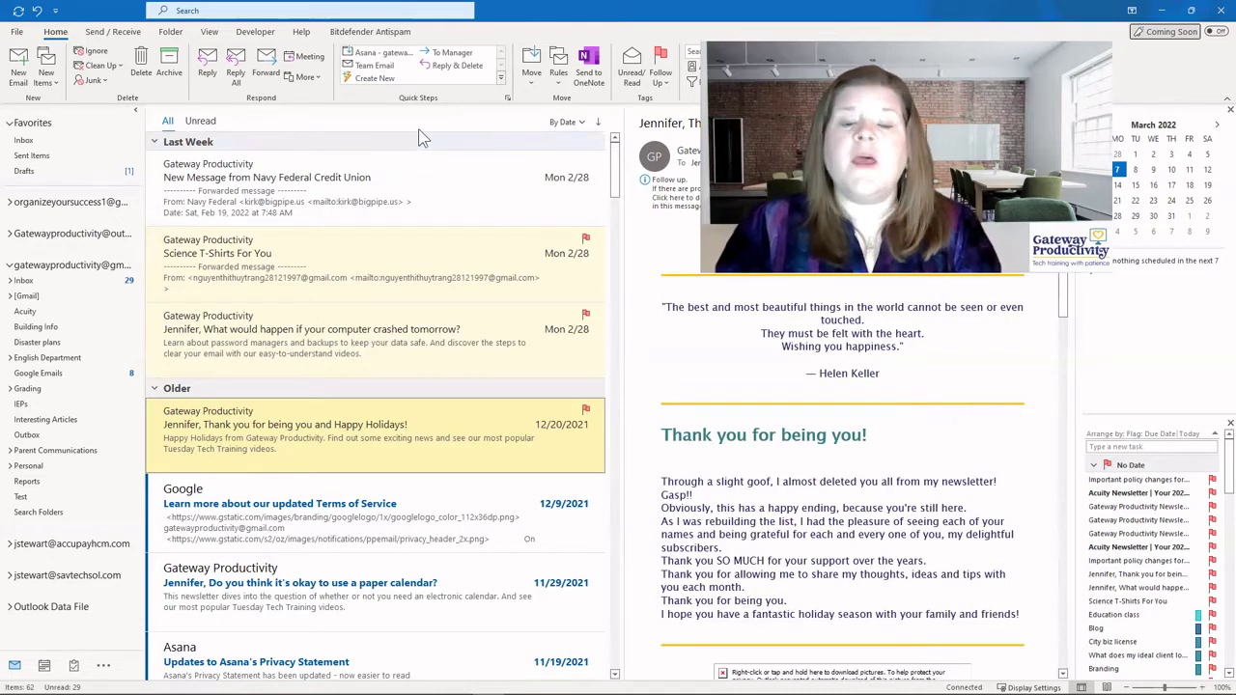
Step: Search All Mailboxes for Flagged messages, review the results, then clear the search with Esc
click(193, 12)
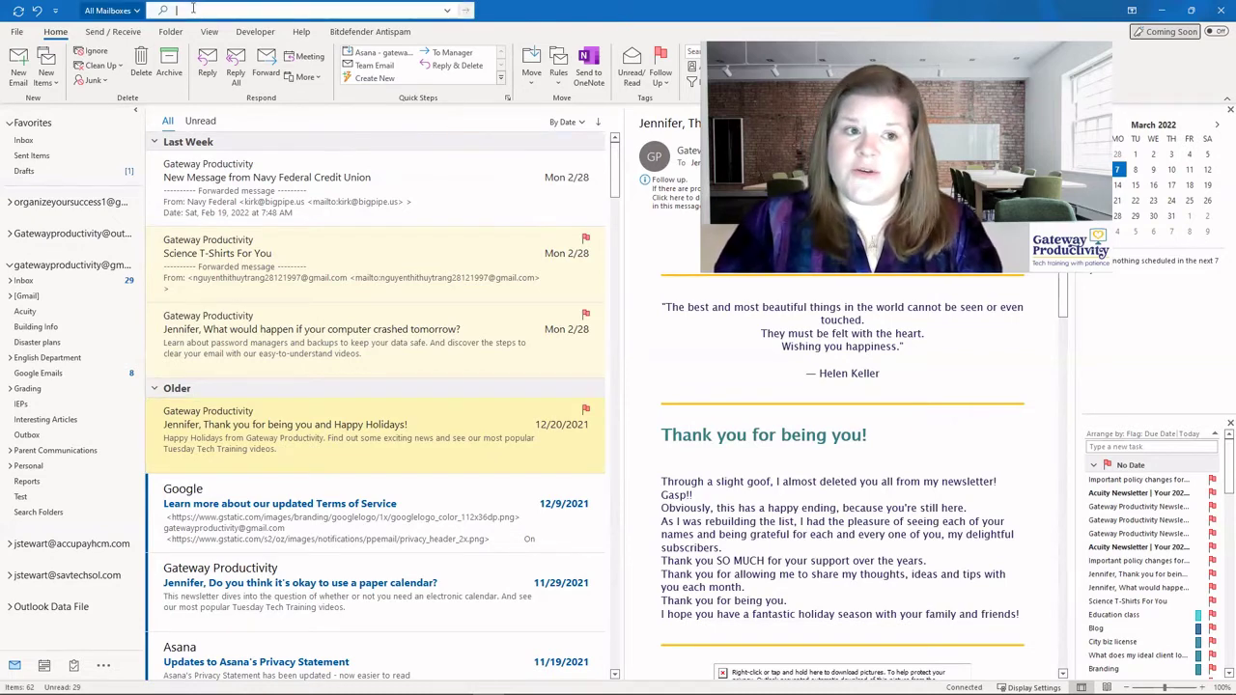
click(111, 11)
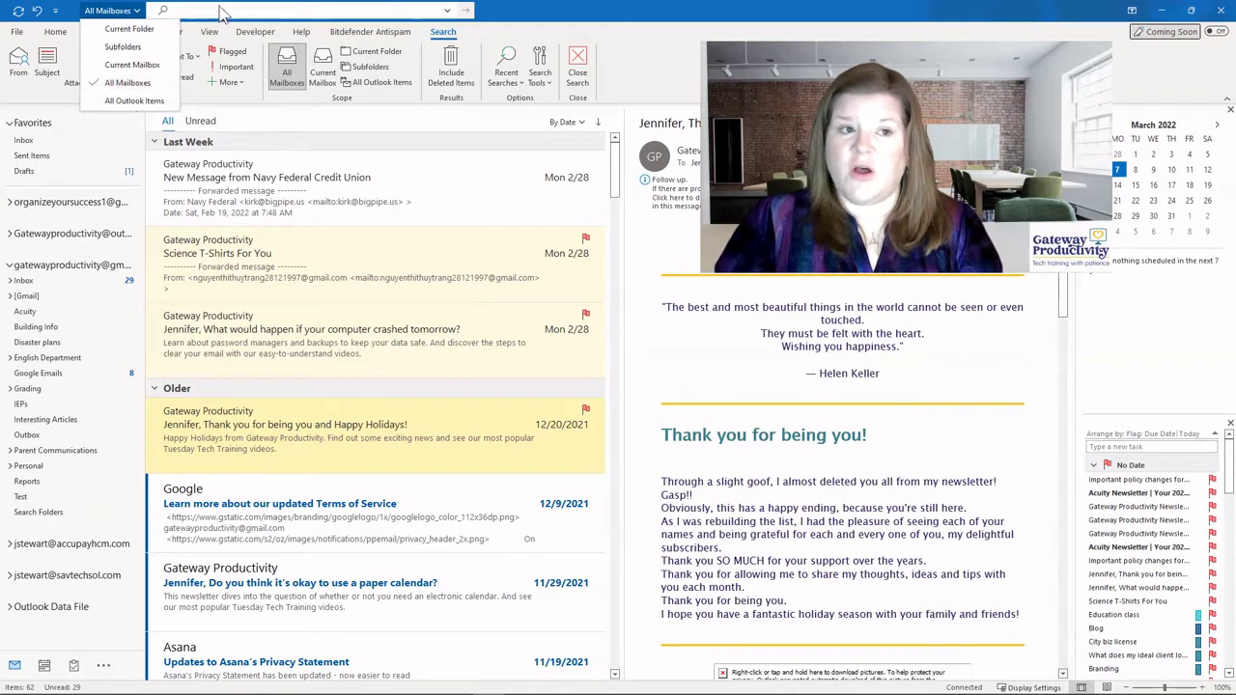
click(129, 85)
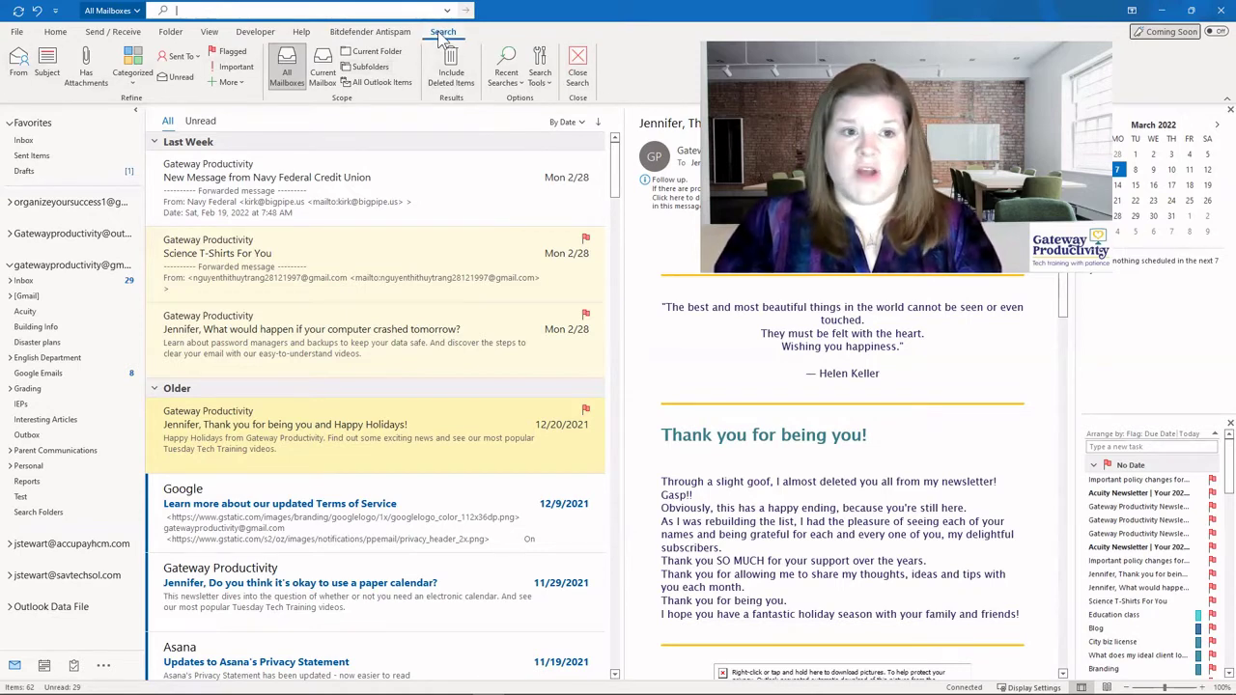
click(224, 54)
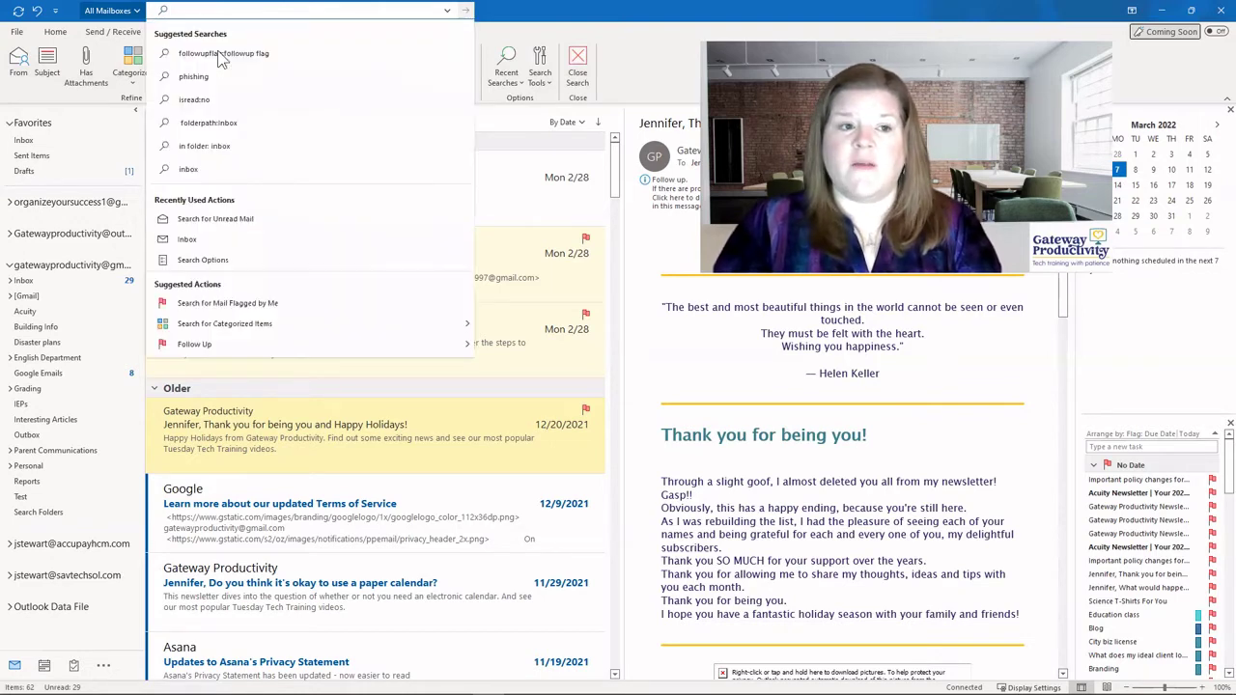
click(220, 54)
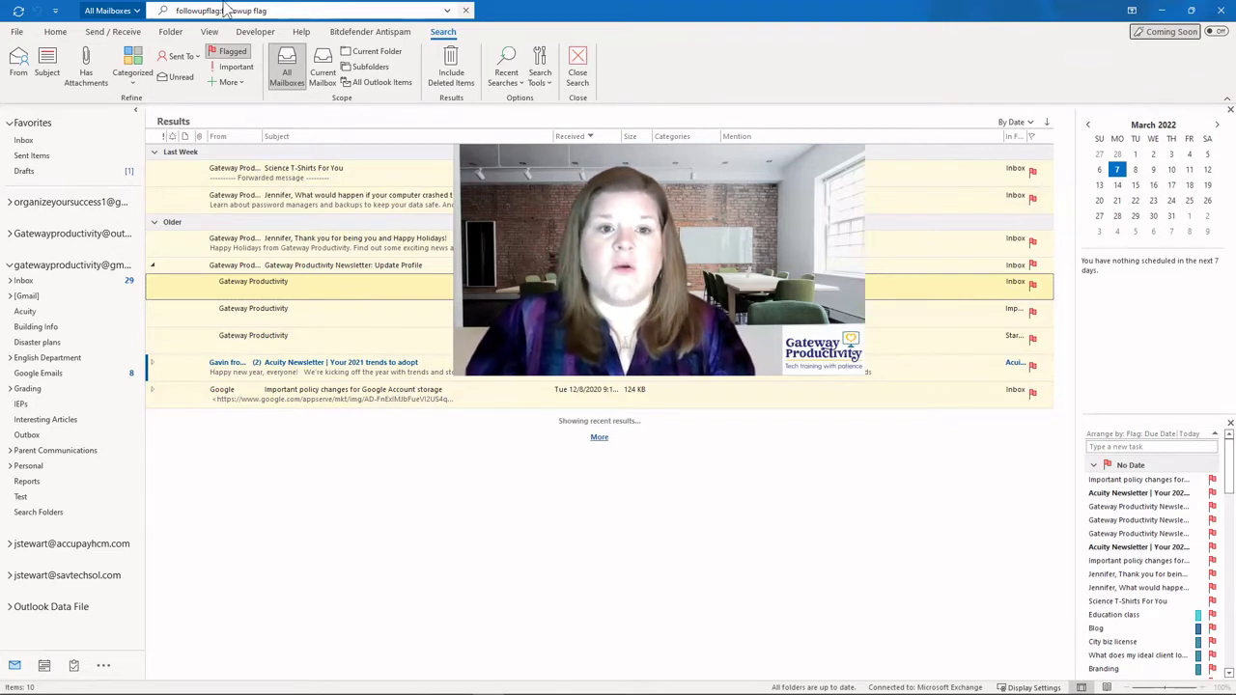
key(Escape)
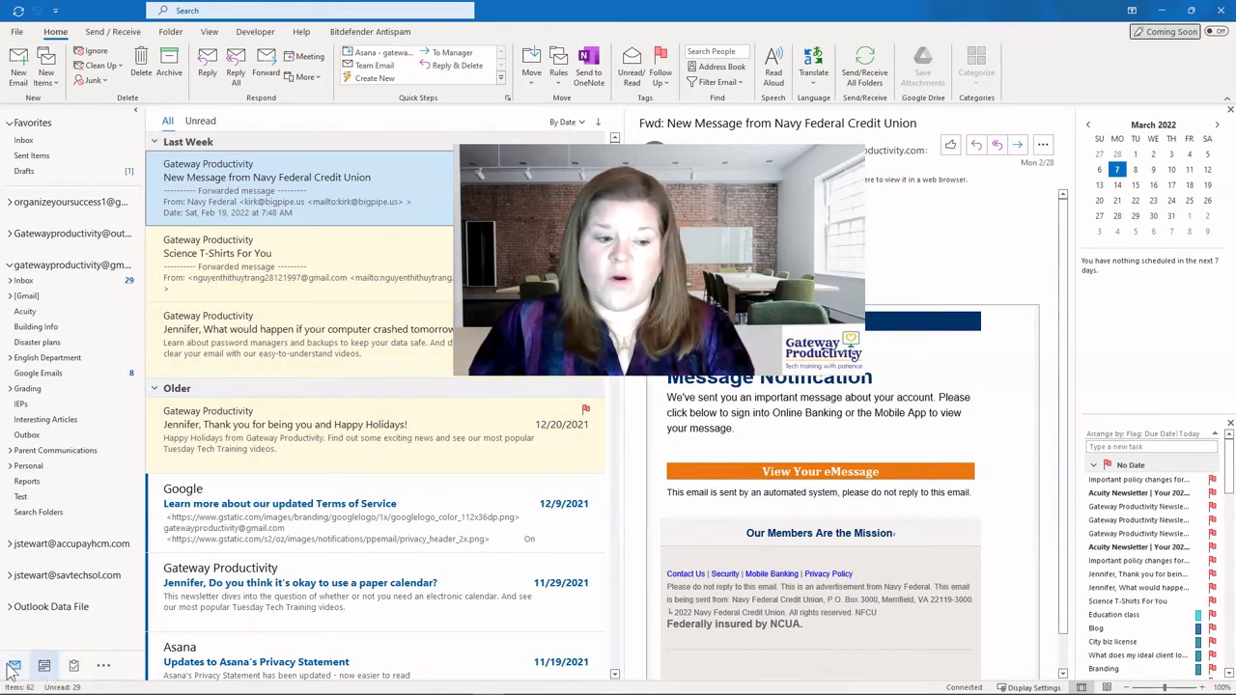
Step: Peek at the flagged tasks, then switch to the Tasks To-Do List view
mouse_move(74, 673)
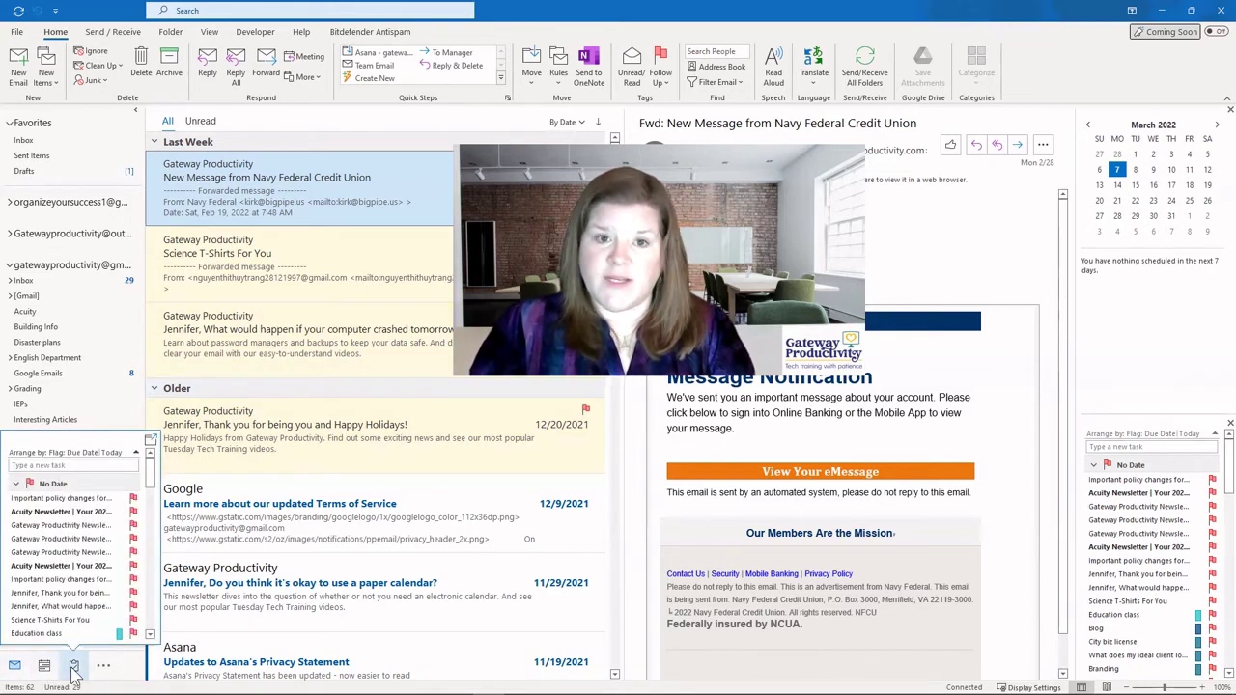
click(102, 666)
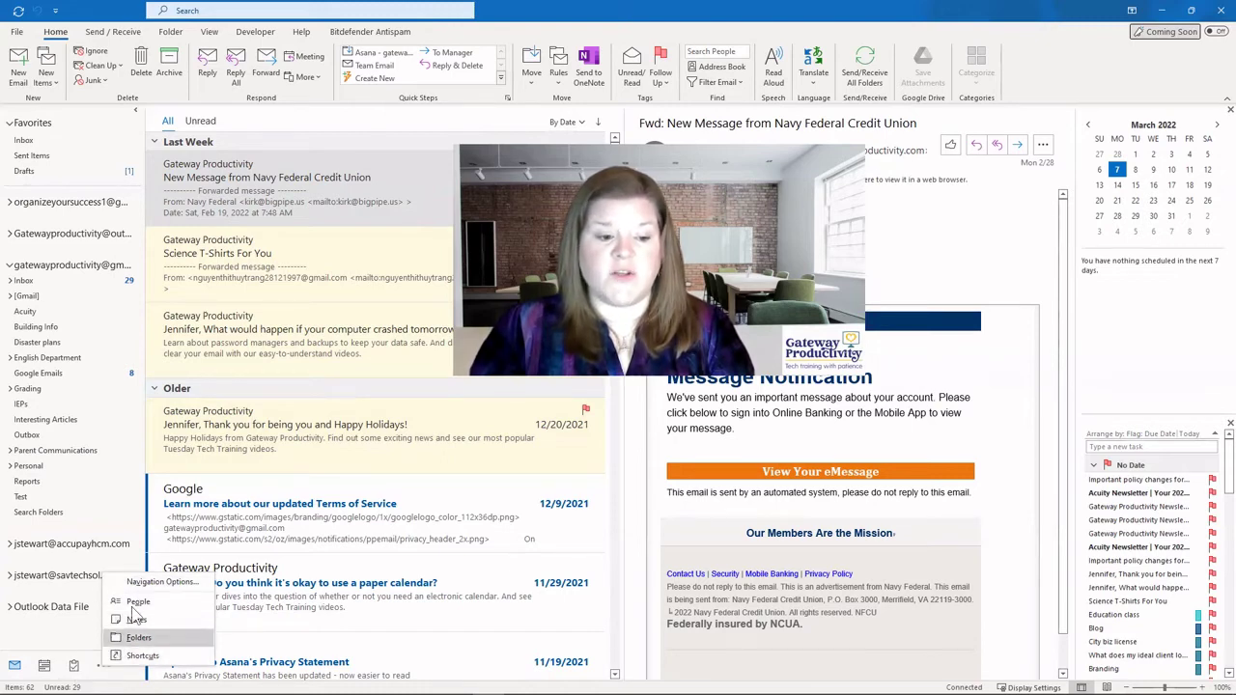
click(74, 668)
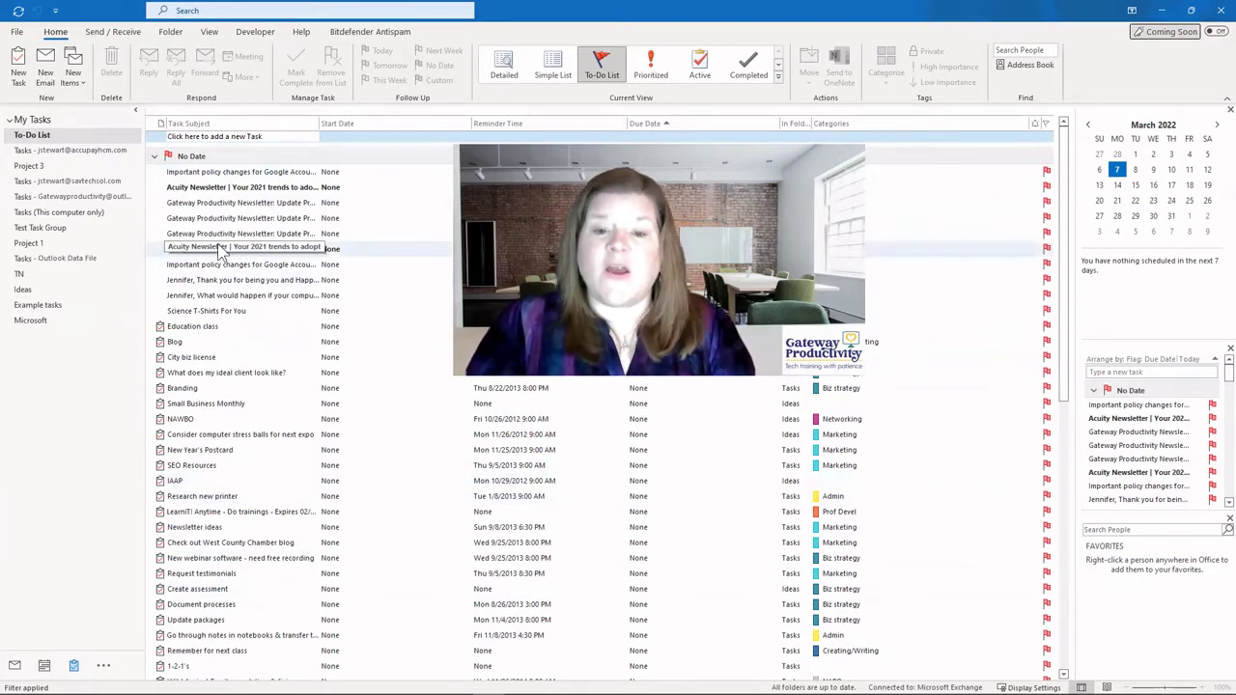
drag(222, 249, 199, 184)
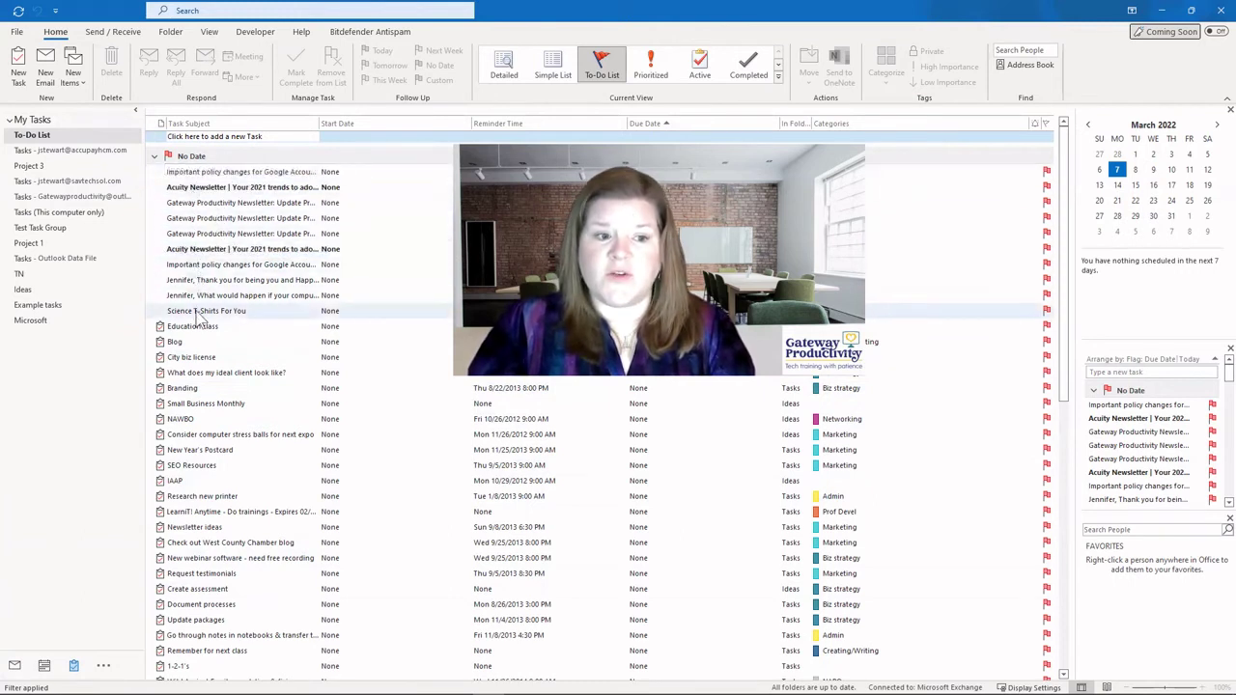